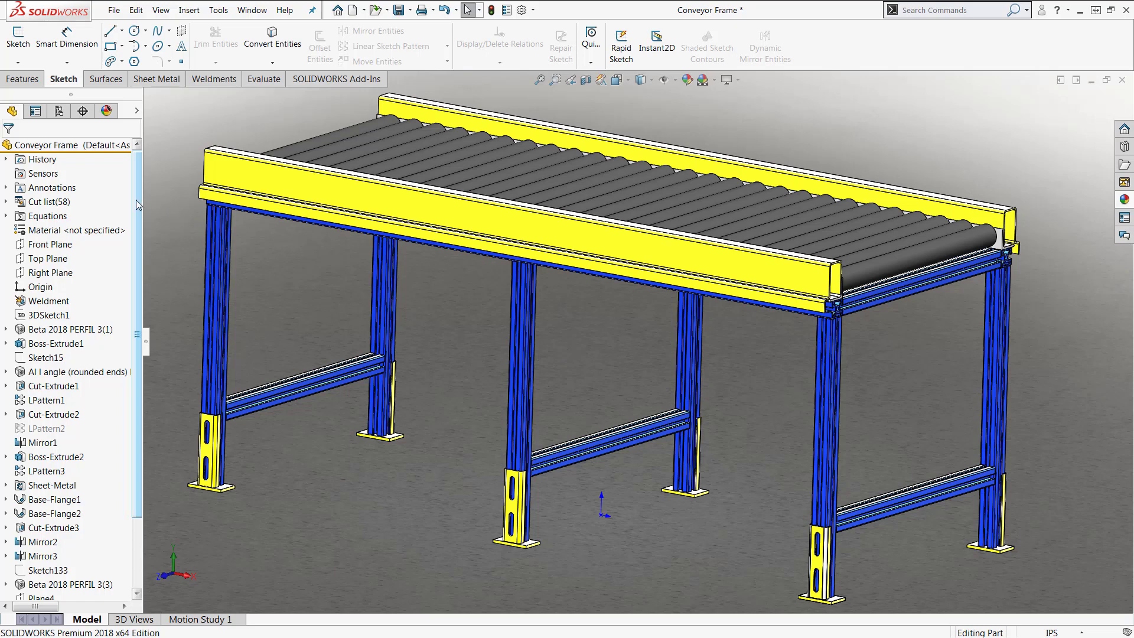
Group Beta 2018 PERFIL 3(3) through Mirror5 into a new feature folder named 'Middle Support'
left_click_drag(136, 200, 141, 276)
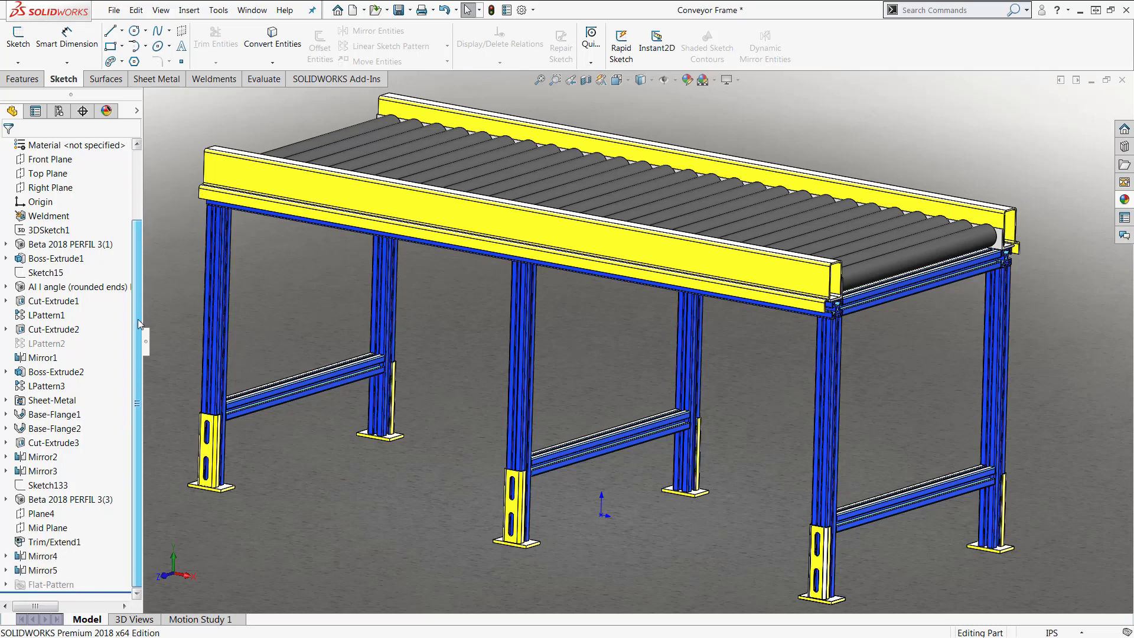
left_click(51, 501)
left_click(32, 570, "shift")
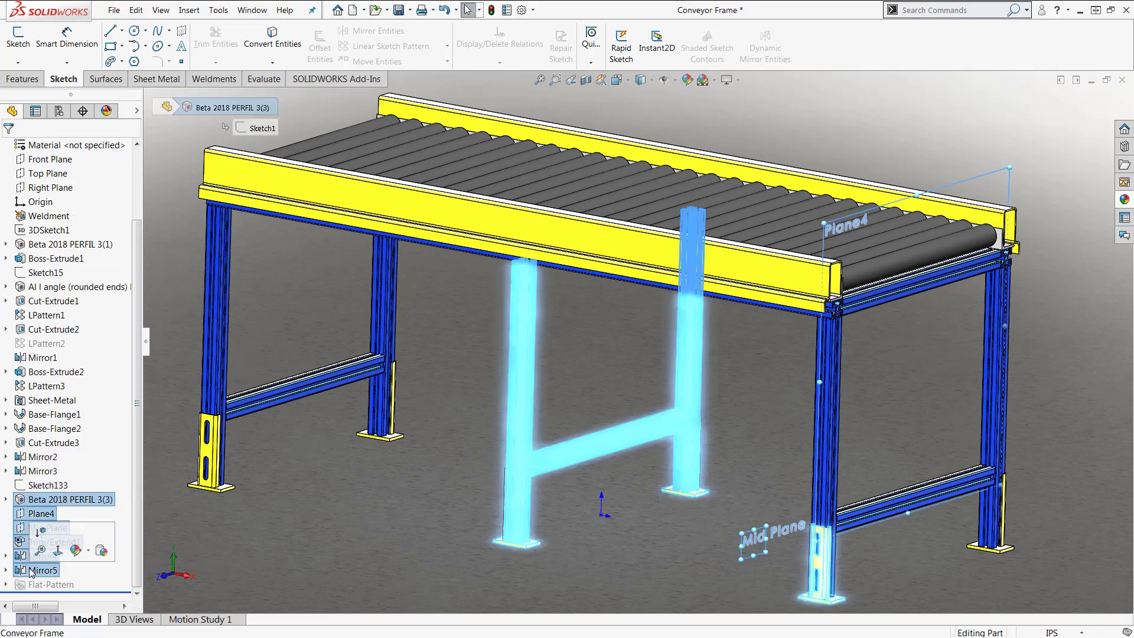
right_click(32, 570)
left_click(76, 501)
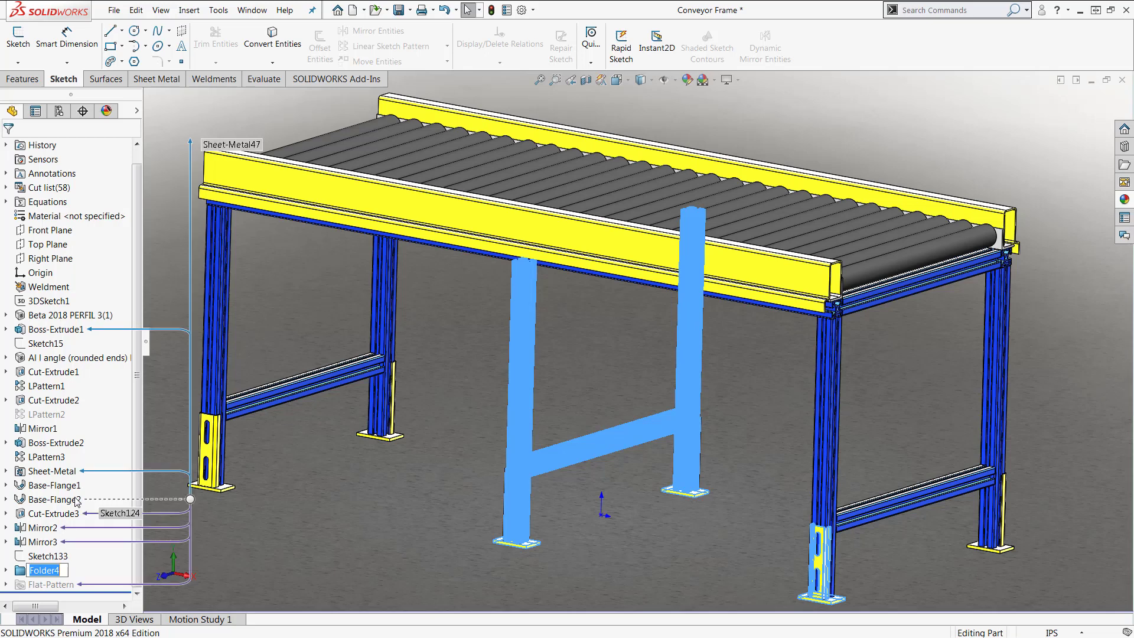
type("Middle Support")
key("Return")
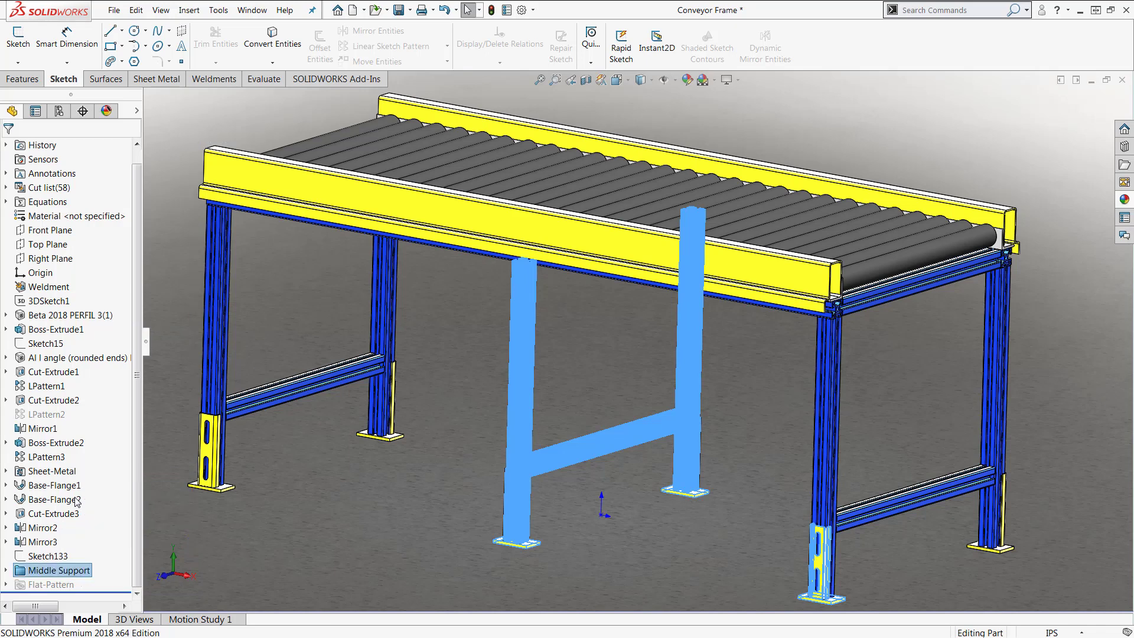
left_click(388, 476)
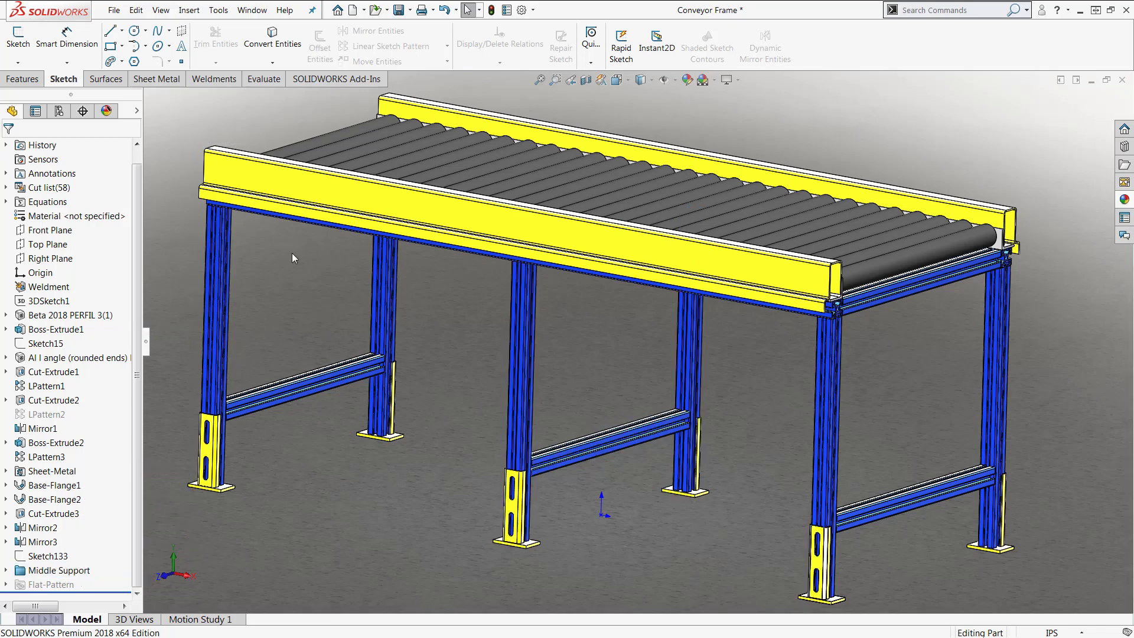
Open the Equations, Global Variables and Dimensions manager and start a feature suppression entry
left_click(219, 10)
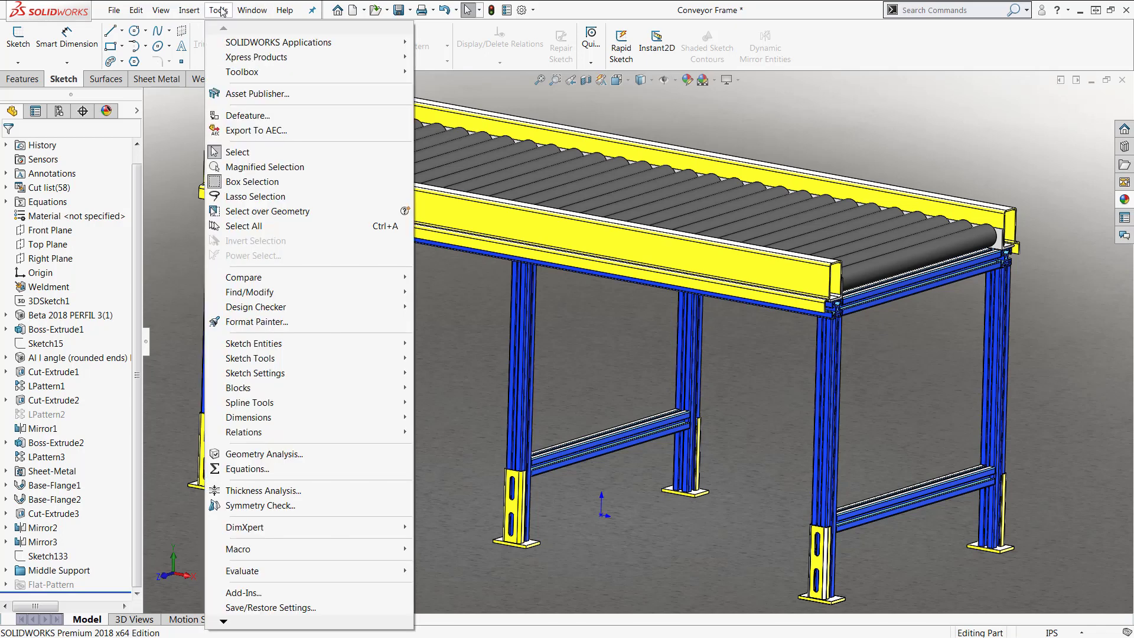
left_click(262, 470)
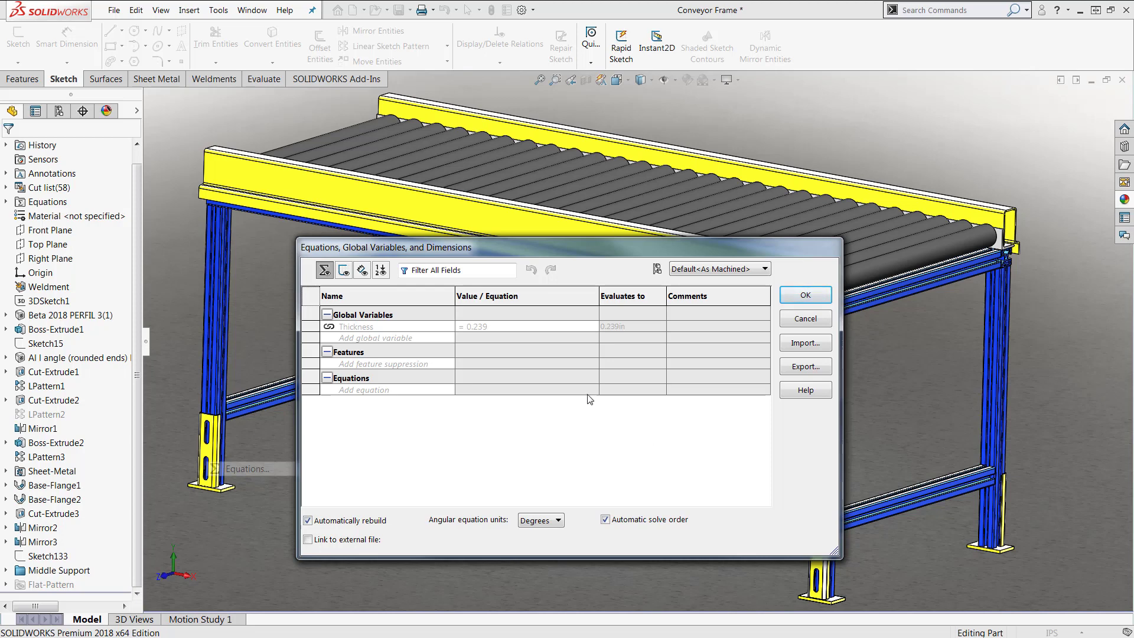
left_click(394, 364)
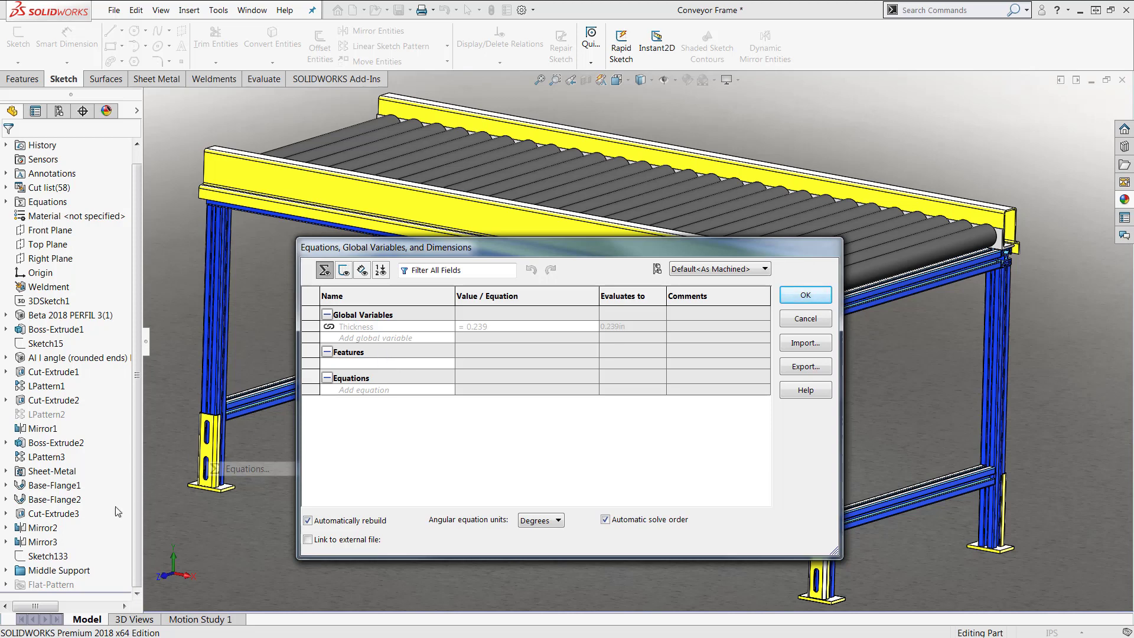
Pick the Middle Support folder as the feature to suppress
left_click(62, 570)
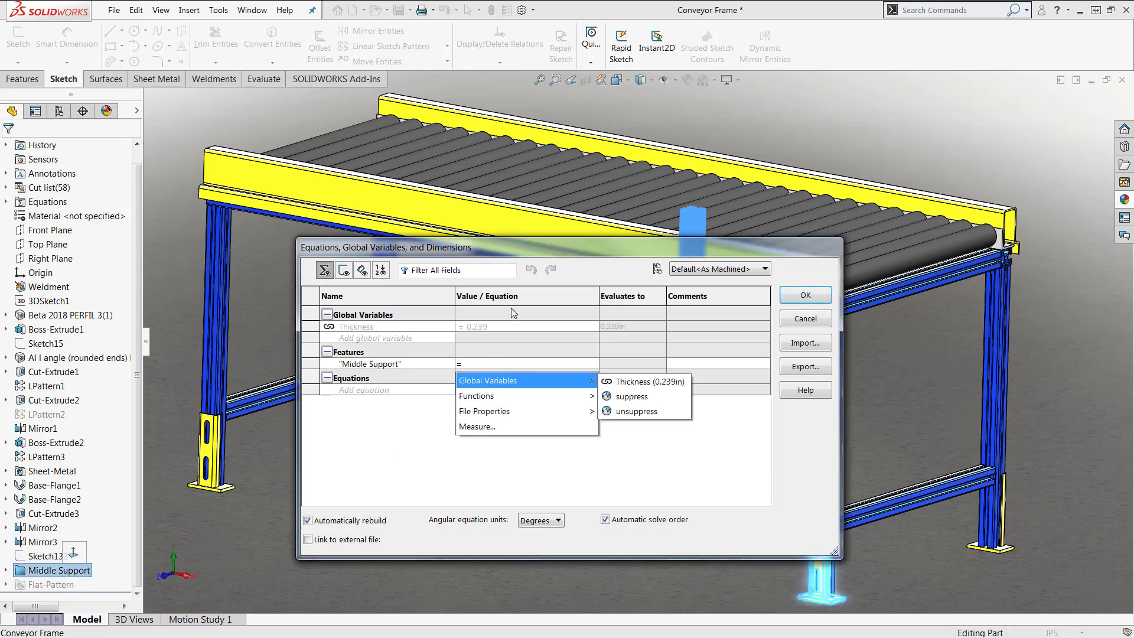
key("Escape")
left_click_drag(539, 253, 518, 372)
Insert the if() function into the Middle Support value
left_click(501, 482)
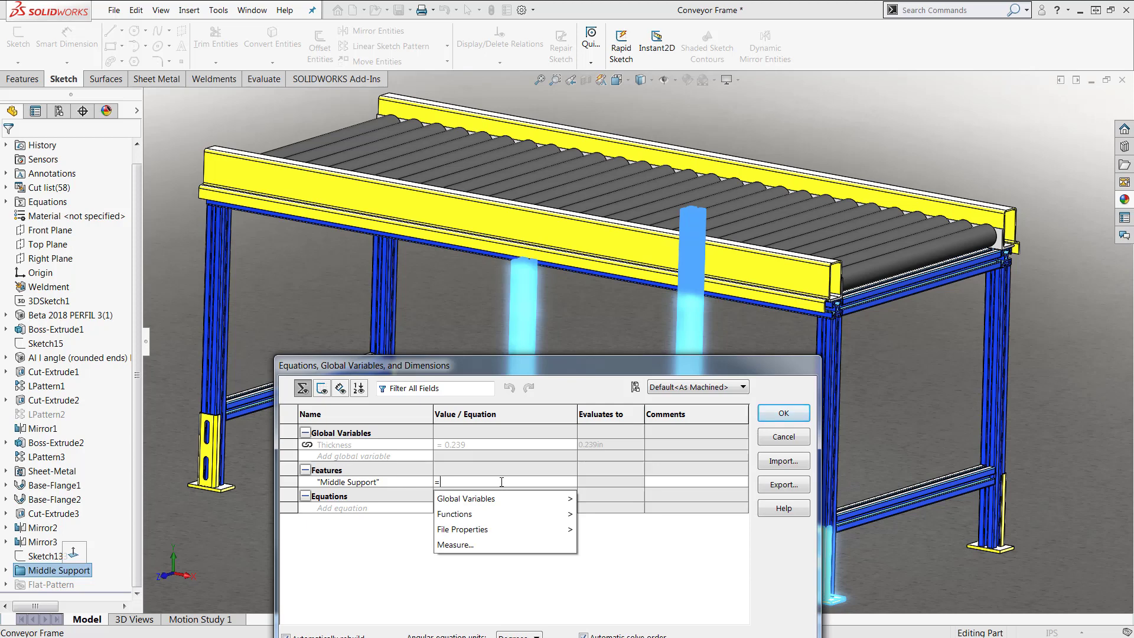
mouse_move(503, 511)
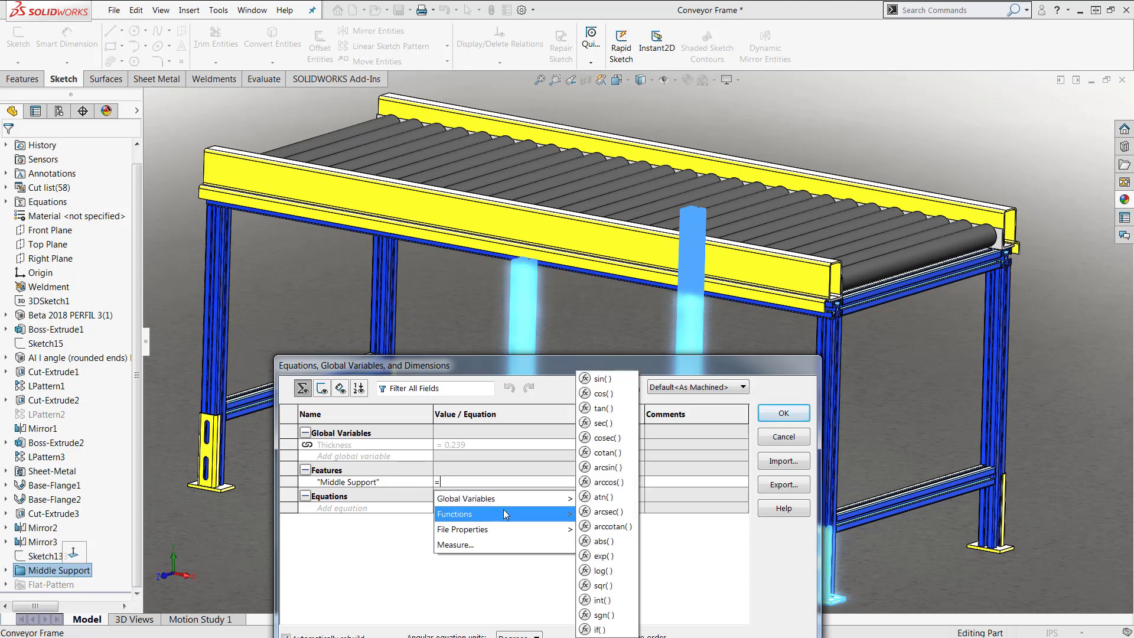
mouse_move(545, 505)
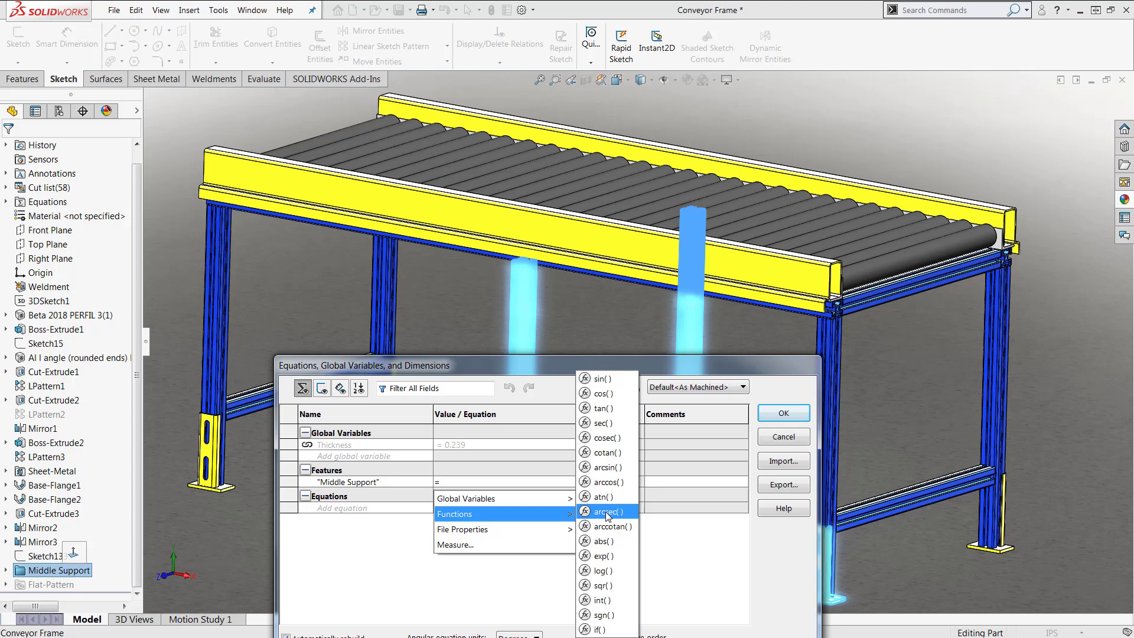
left_click(603, 615)
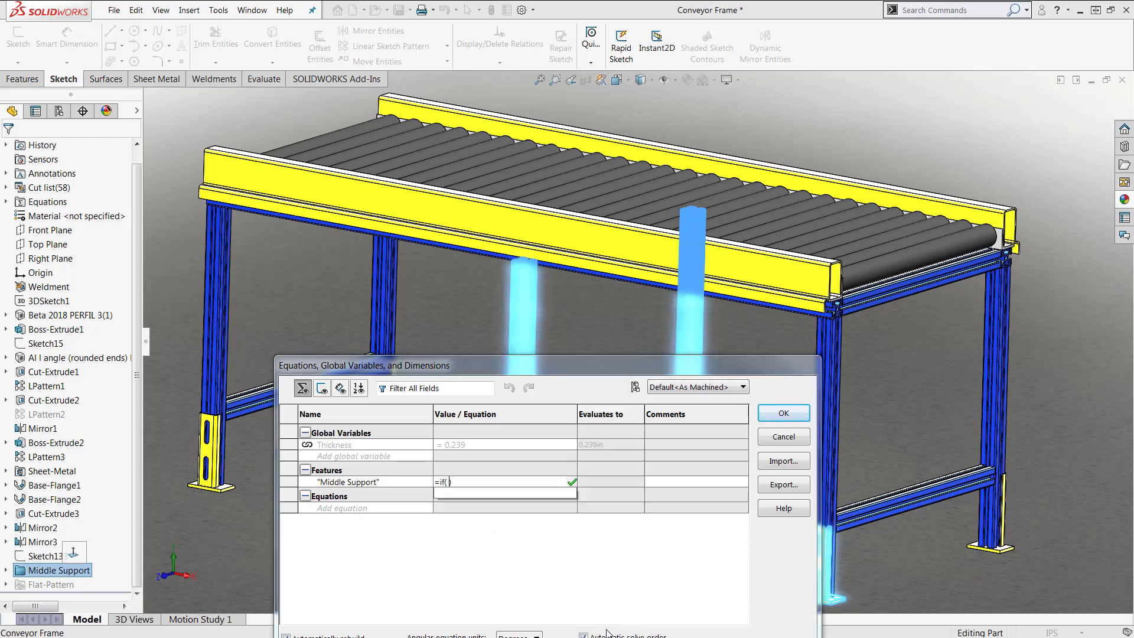
left_click(519, 369)
left_click_drag(519, 369, 535, 496)
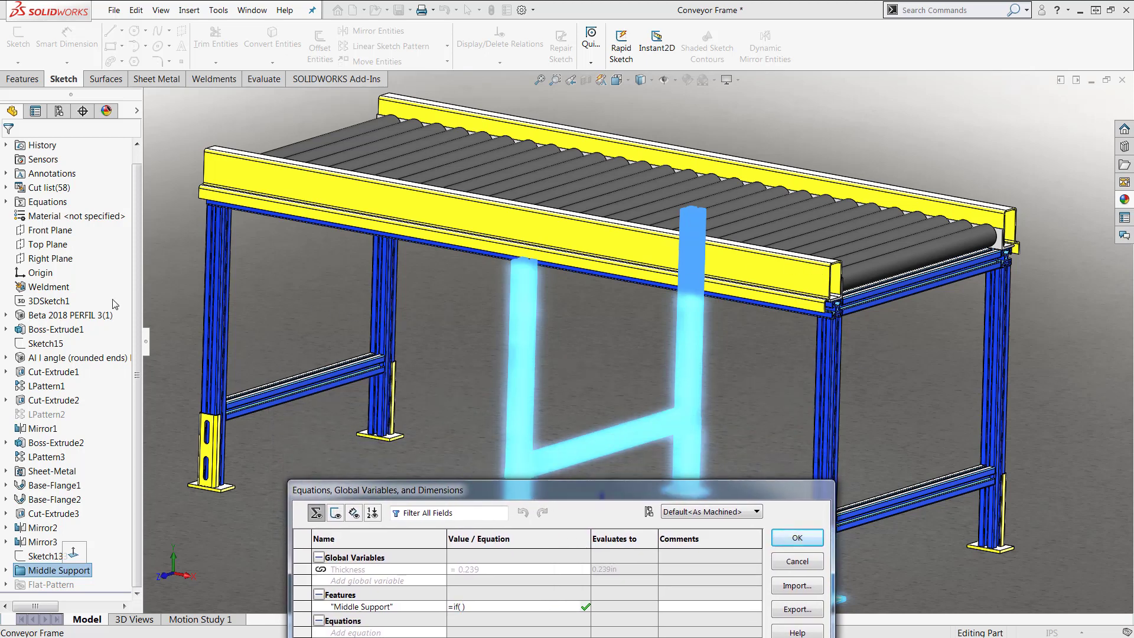
Make the if() condition reference the D1@3DSketch1 dimension instead of the sketch name
left_click(48, 301)
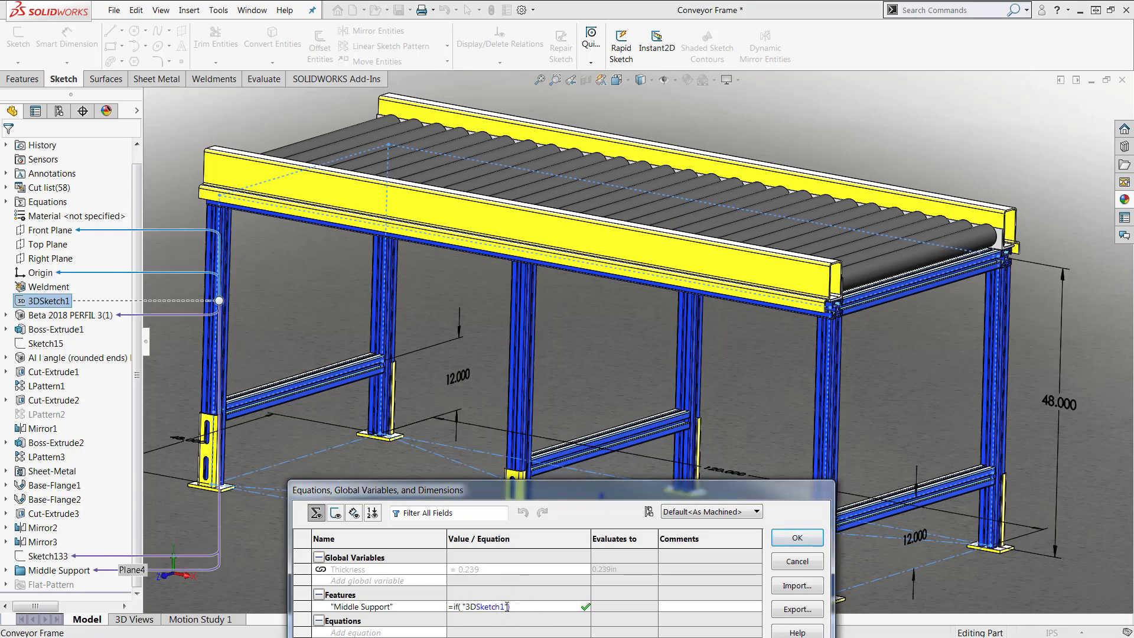
left_click_drag(506, 608, 466, 609)
key("BackSpace")
left_click(737, 475)
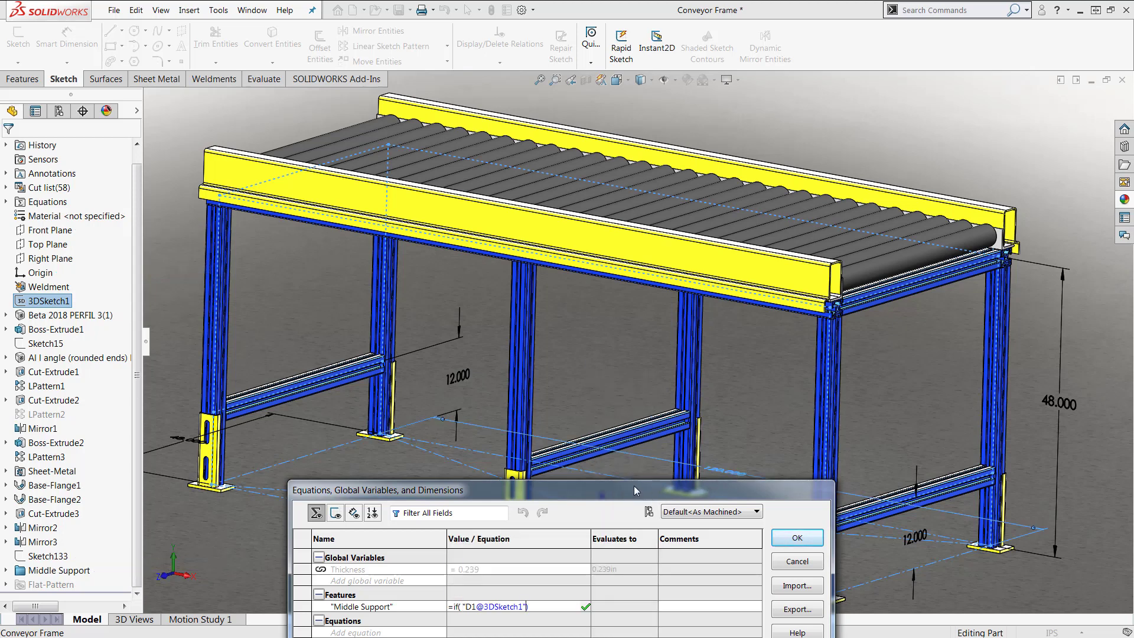
left_click_drag(633, 485, 616, 230)
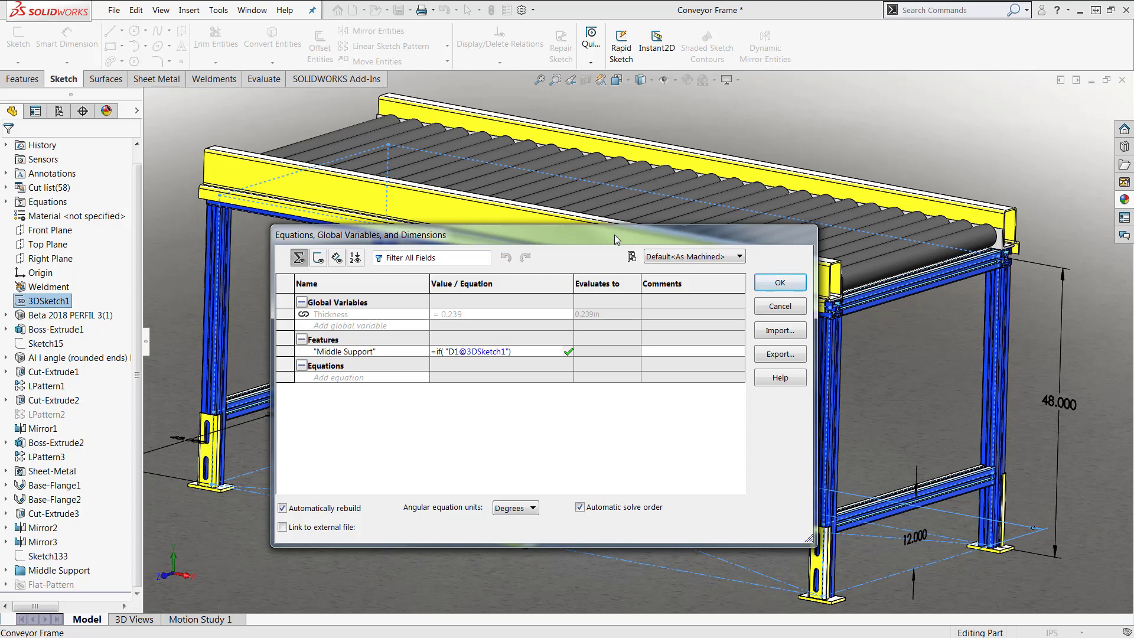
Finish the condition as > 120, returning 'unsuppressed' if true and 'suppressed' otherwise, and commit
type(">120")
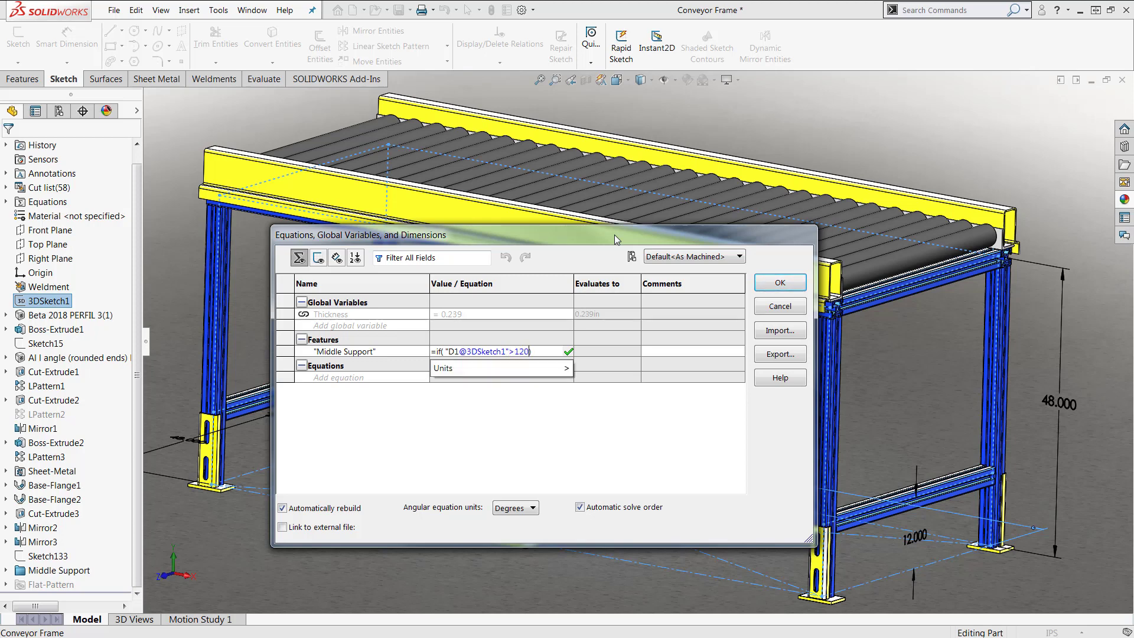
type(",")
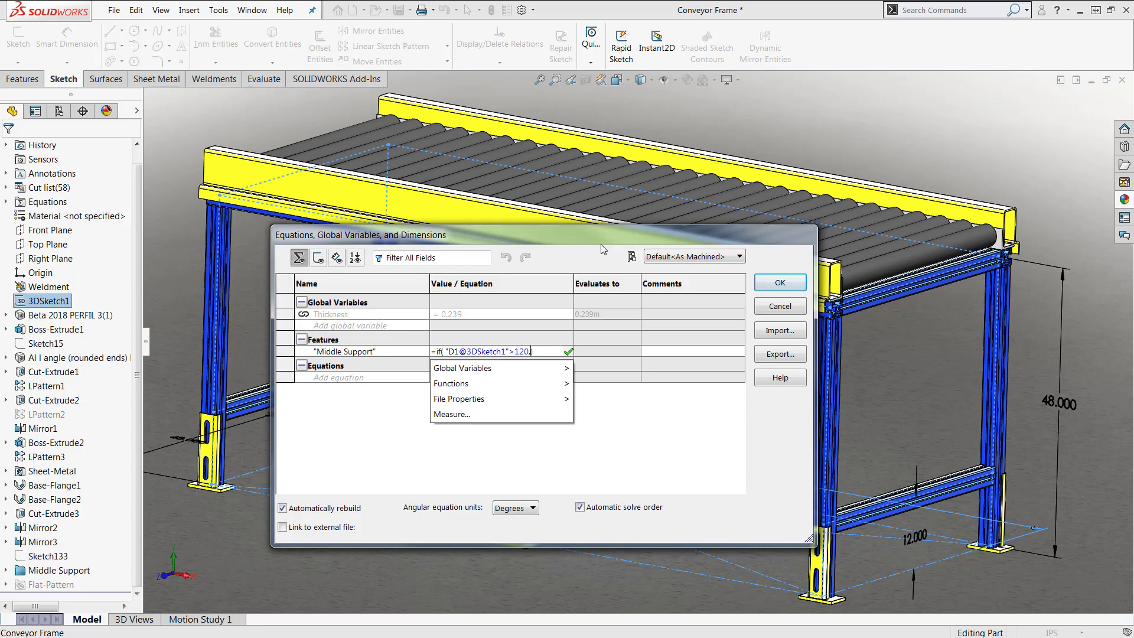
mouse_move(521, 367)
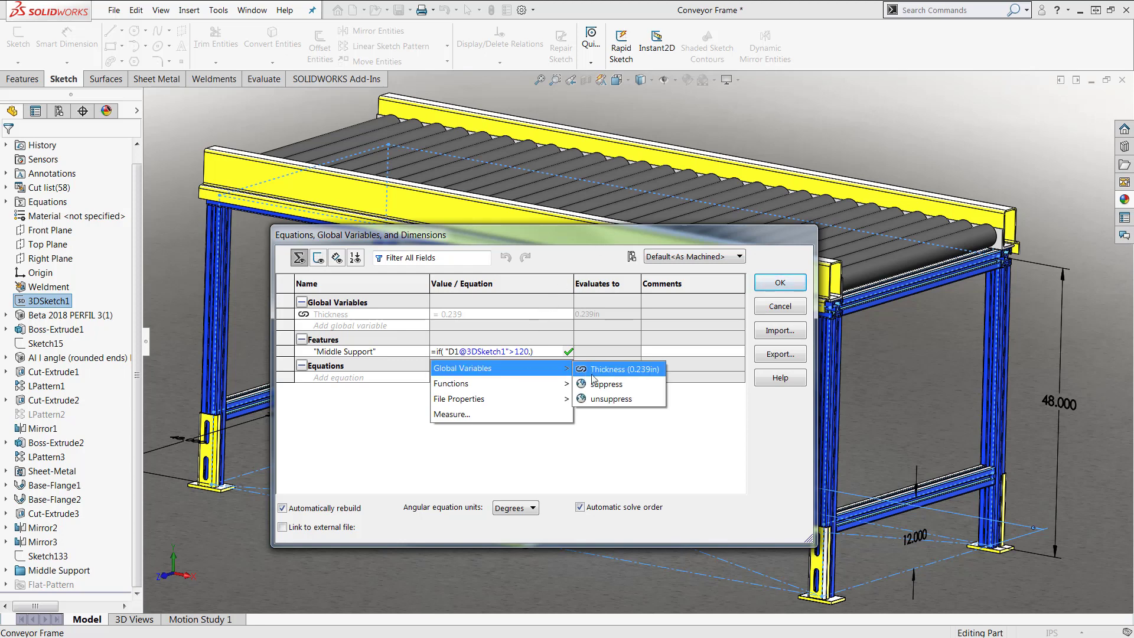
left_click(611, 399)
type(",")
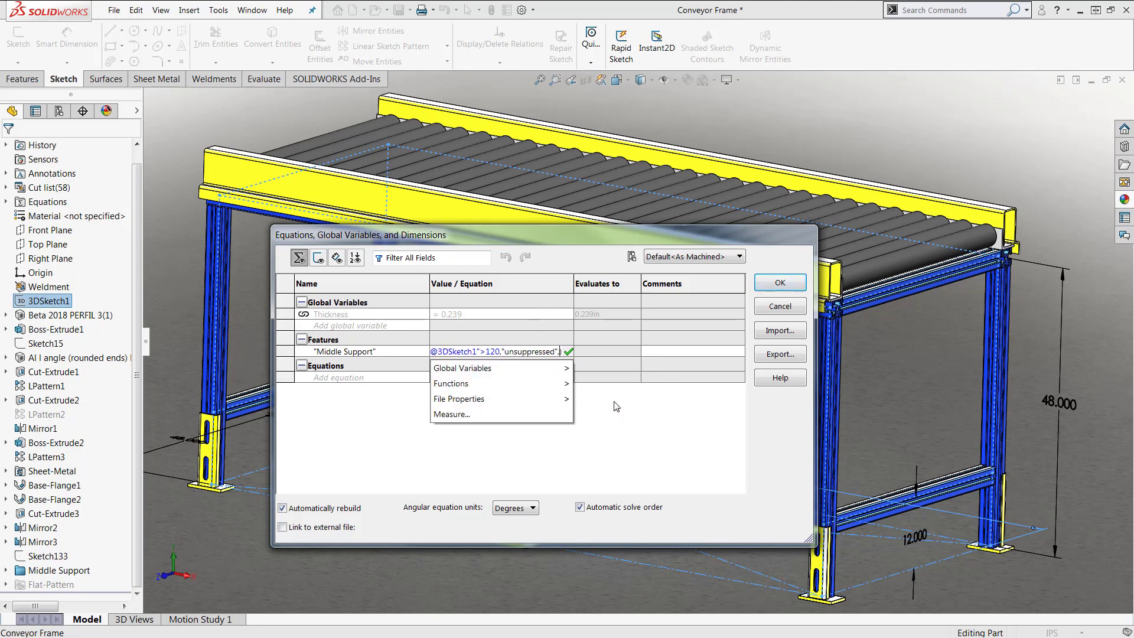
mouse_move(568, 370)
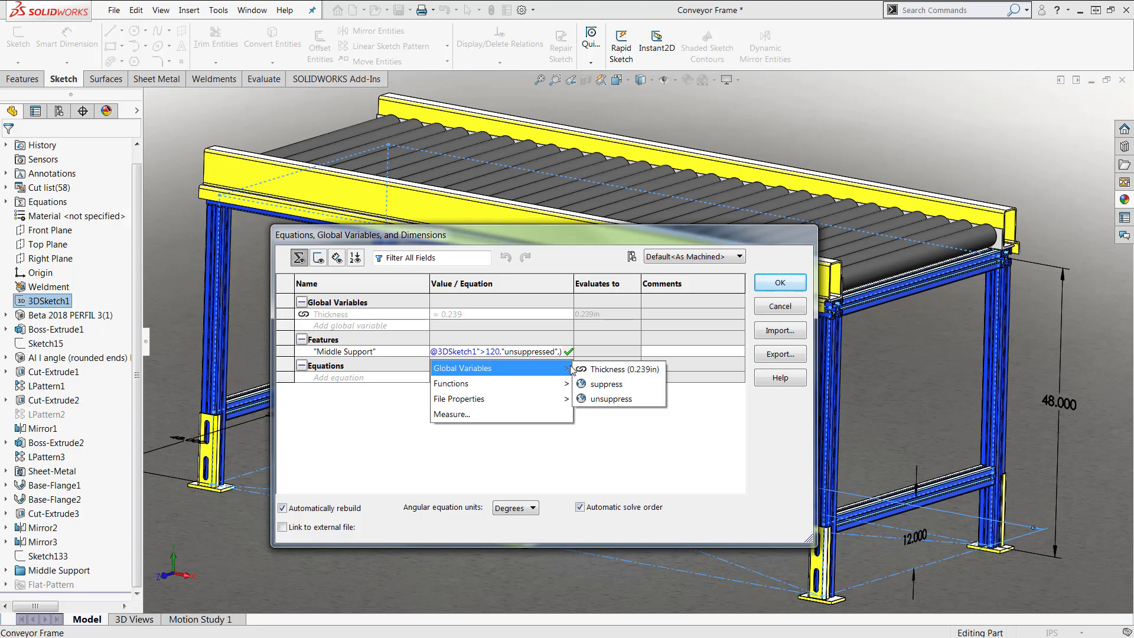
left_click(632, 385)
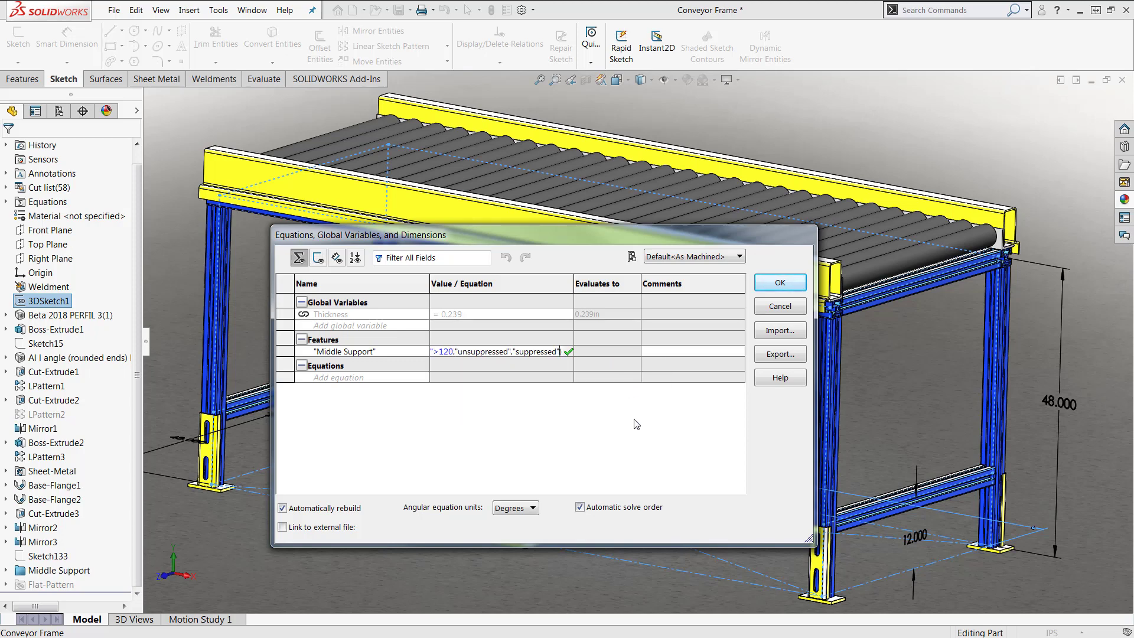
left_click(569, 352)
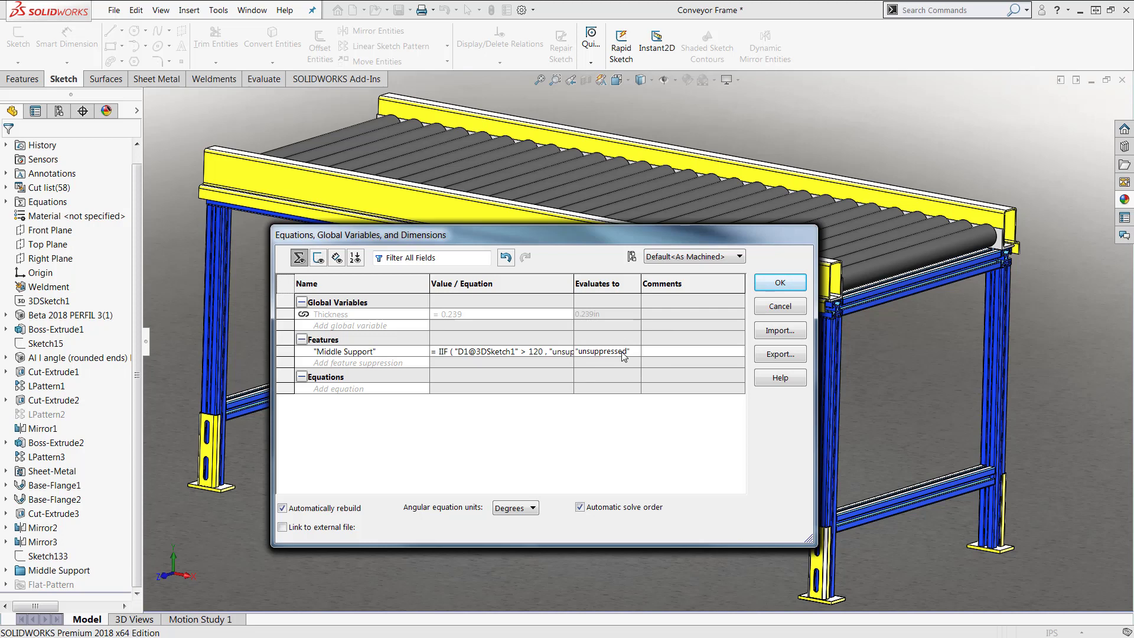
Apply the equations and add a new configuration named 8 Foot
left_click(762, 282)
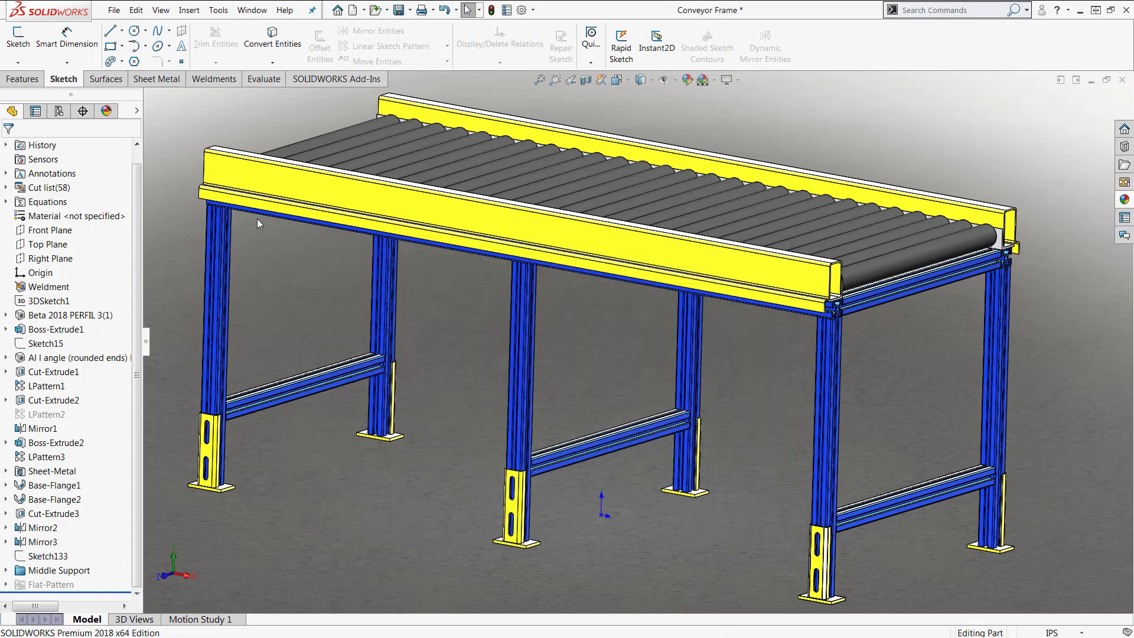
left_click(59, 111)
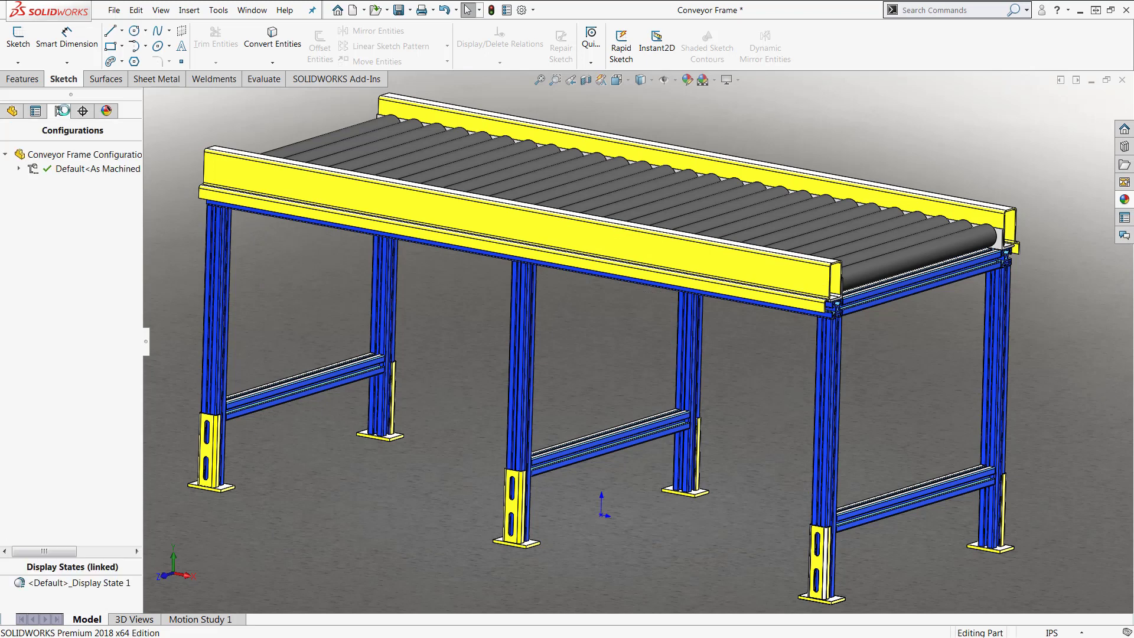
right_click(63, 194)
left_click(71, 204)
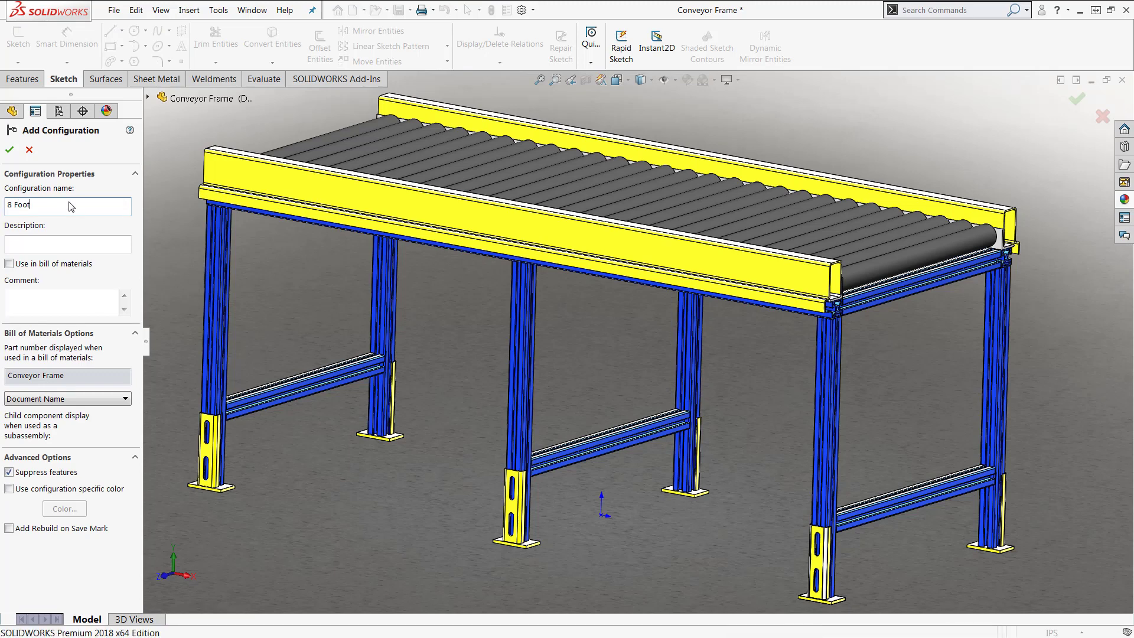
key("Return")
Change the 3DSketch1 120.000 length to 8' for this configuration only and rebuild
left_click(12, 110)
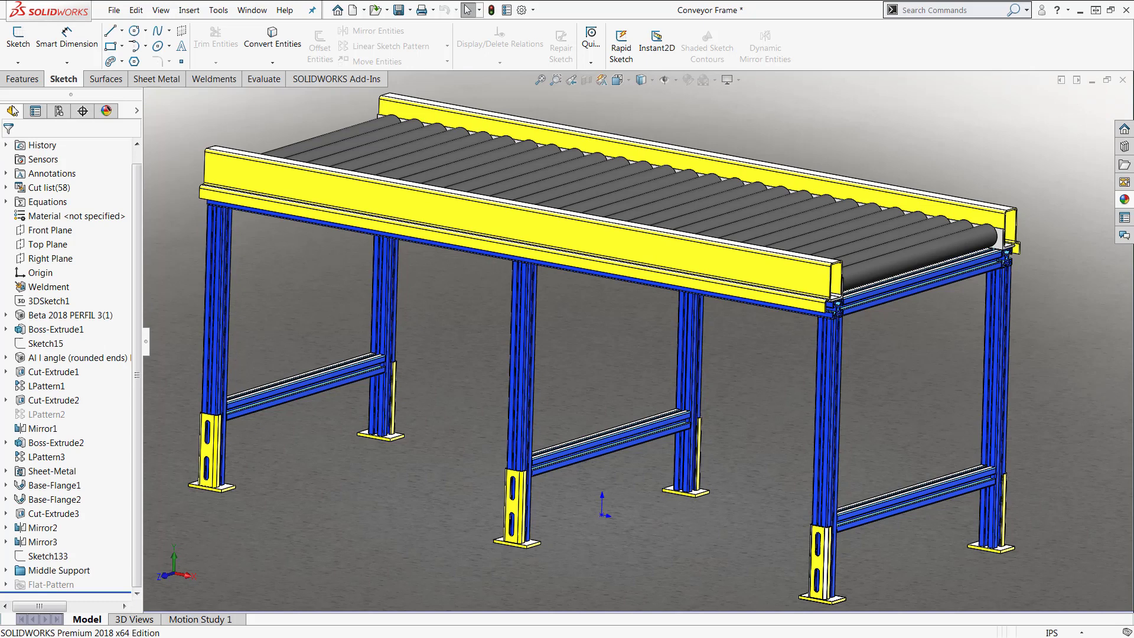
left_click(59, 301)
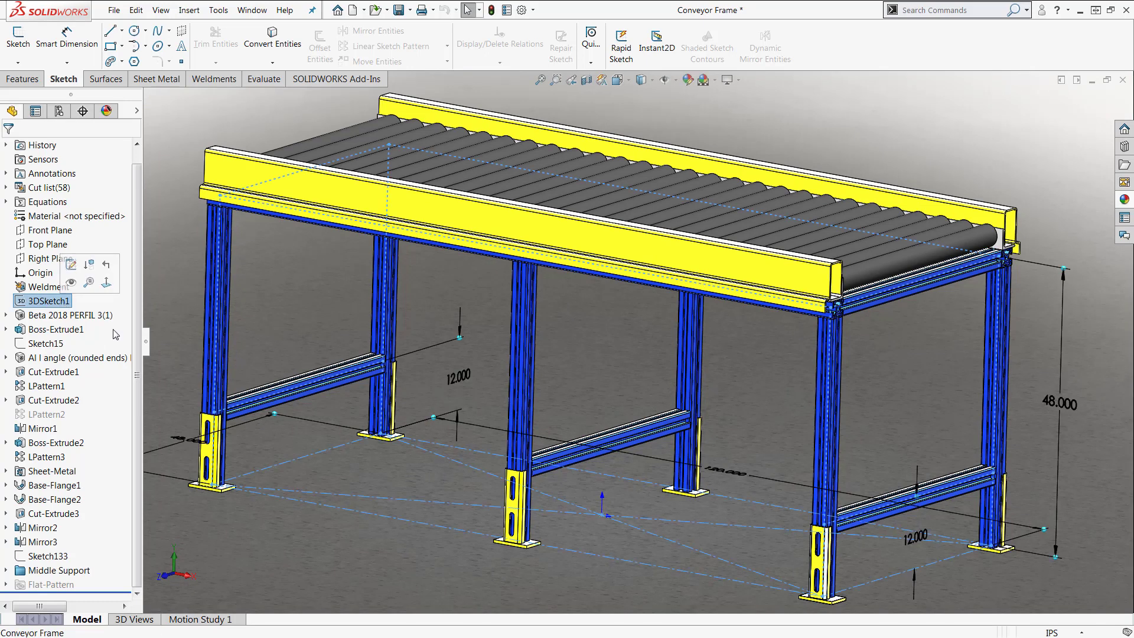
double_click(737, 473)
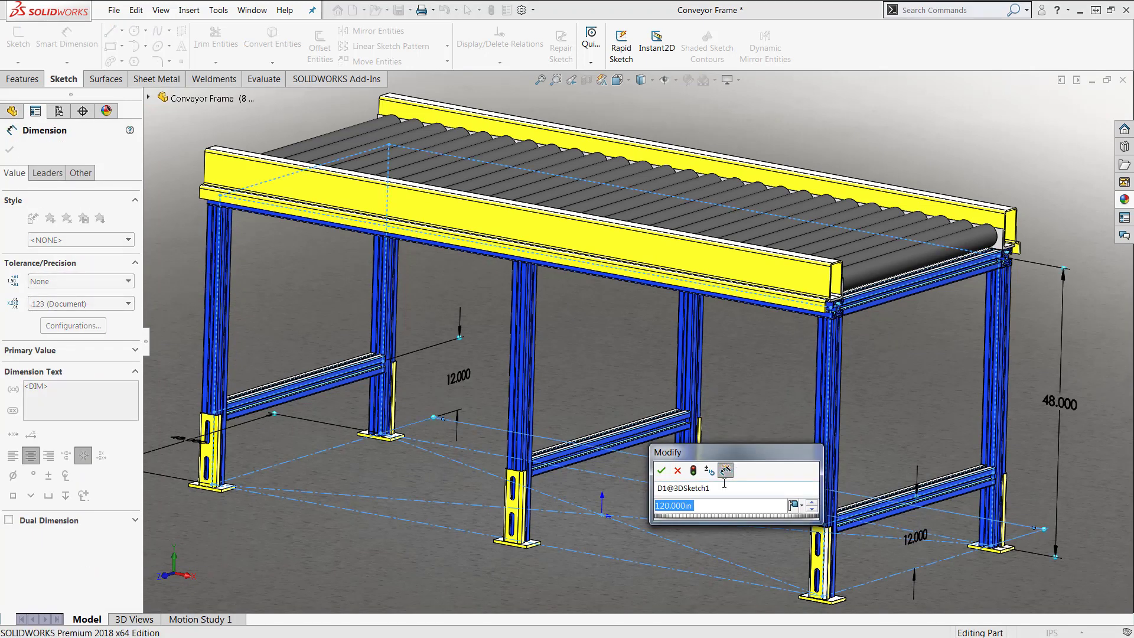
type("8'")
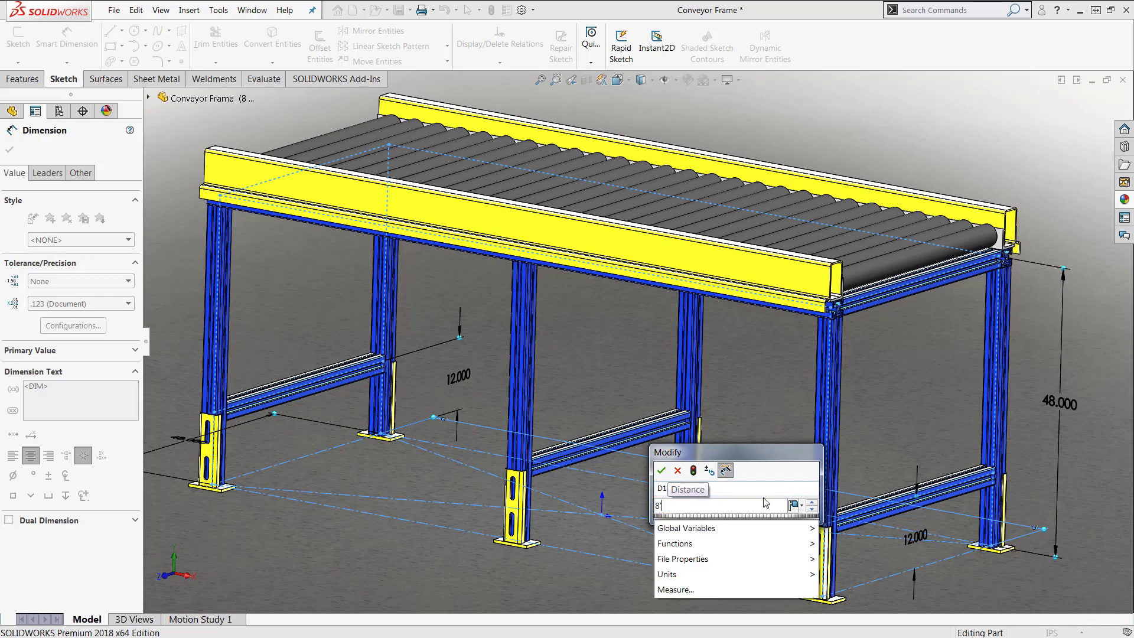
left_click(801, 507)
left_click(802, 524)
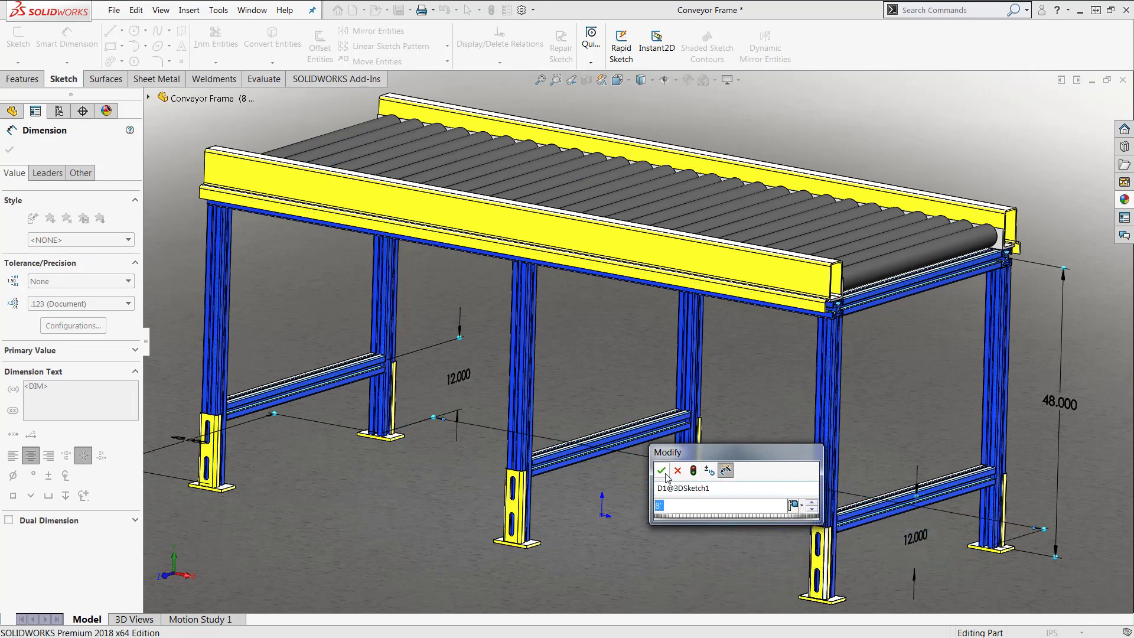
left_click(661, 470)
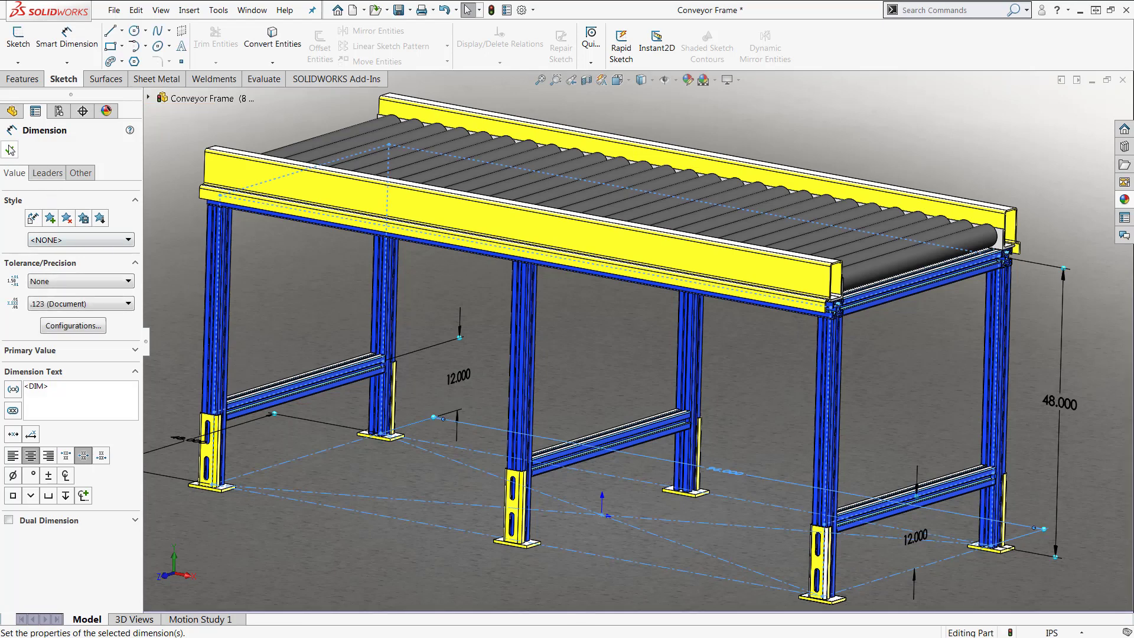
left_click(10, 150)
left_click(490, 11)
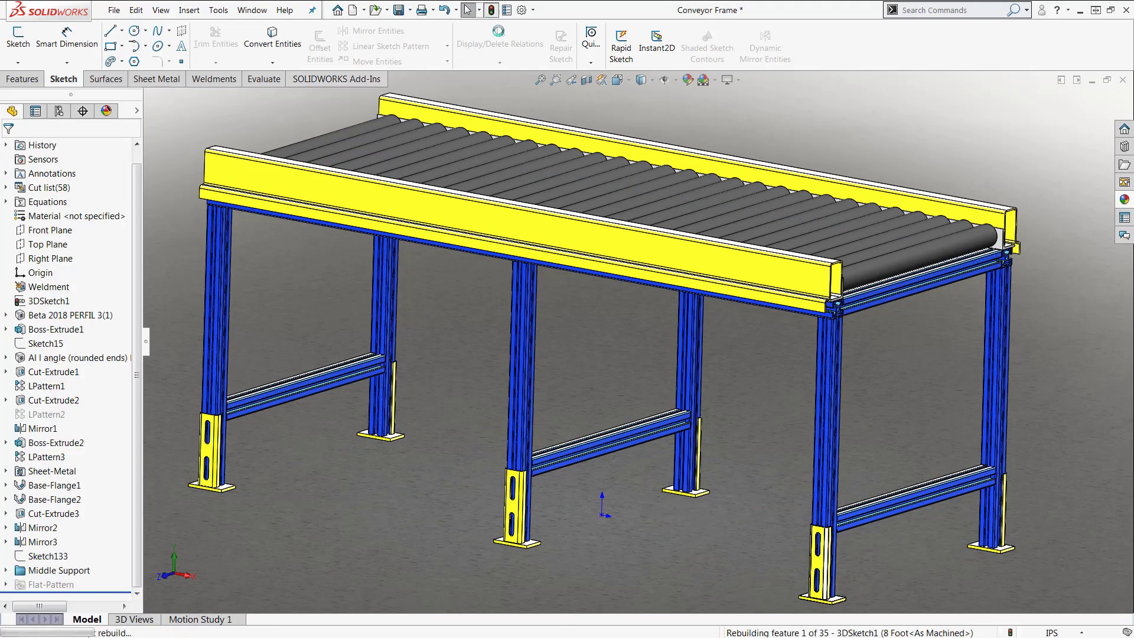